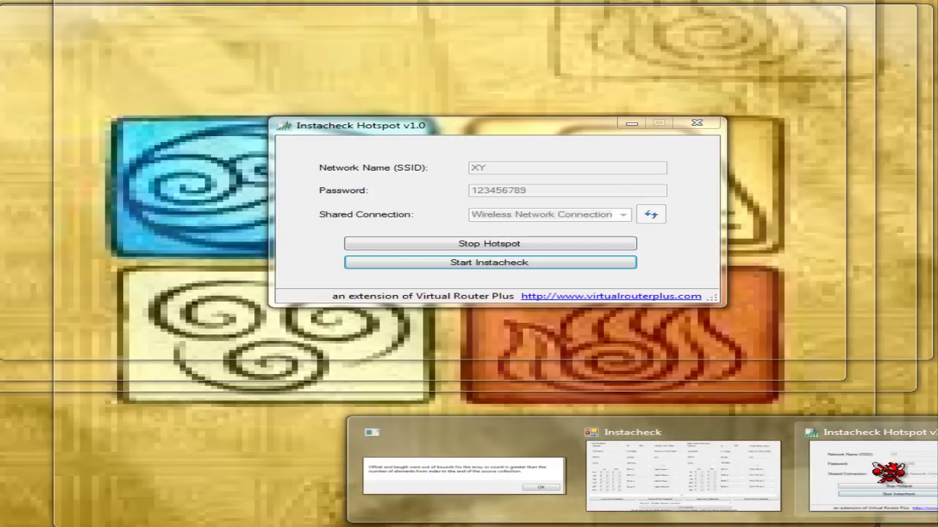
- Stop and restart the XY hotspot, dismissing the router error from the failed Instacheck launch
click(888, 472)
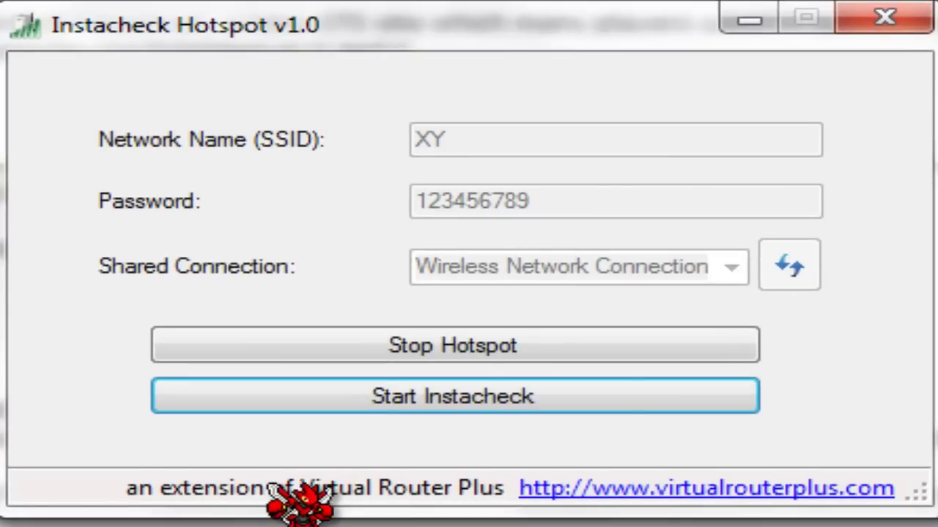
click(498, 348)
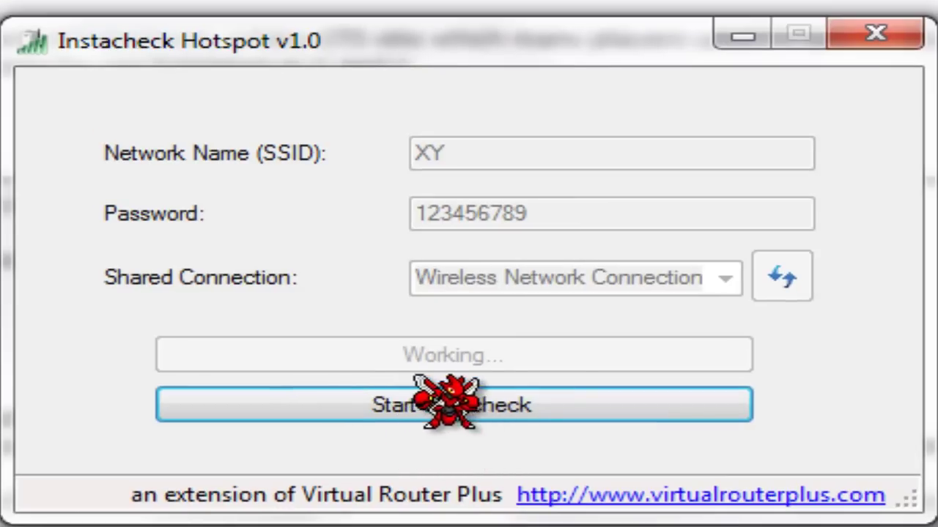
click(446, 396)
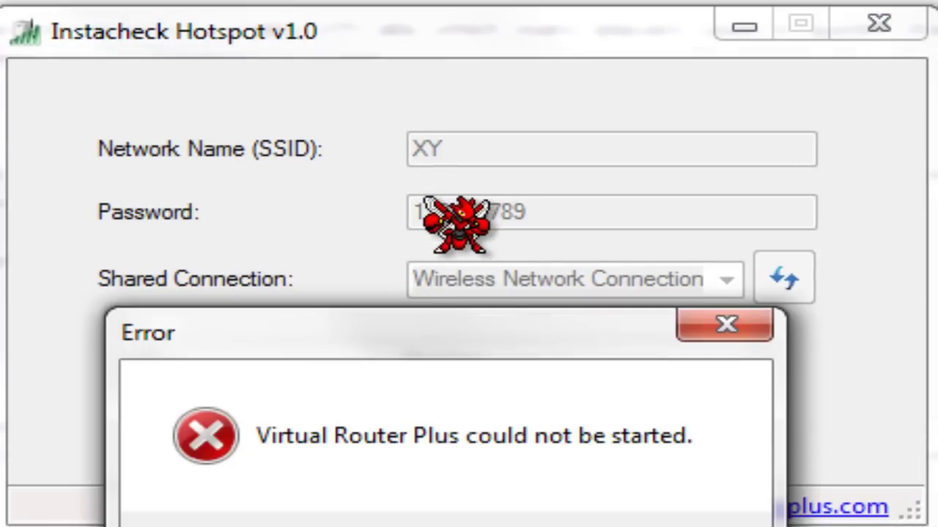
click(564, 523)
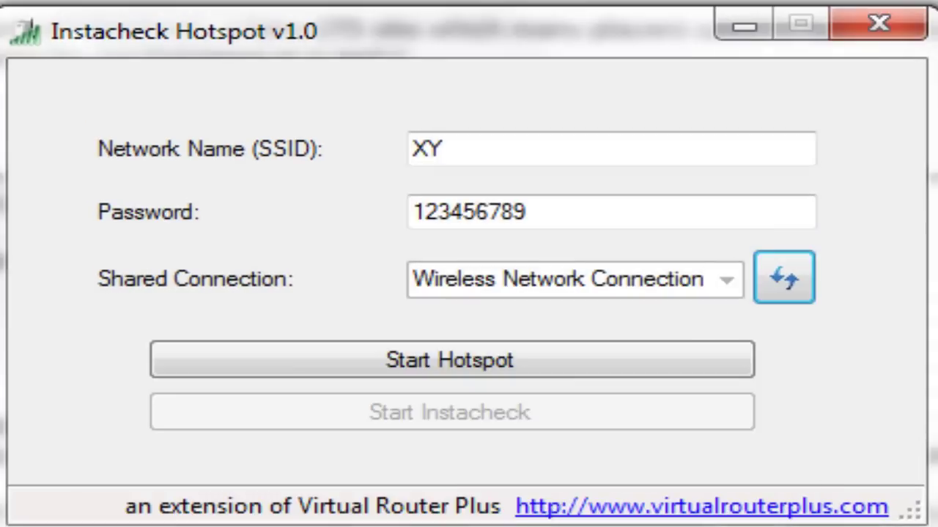
click(505, 355)
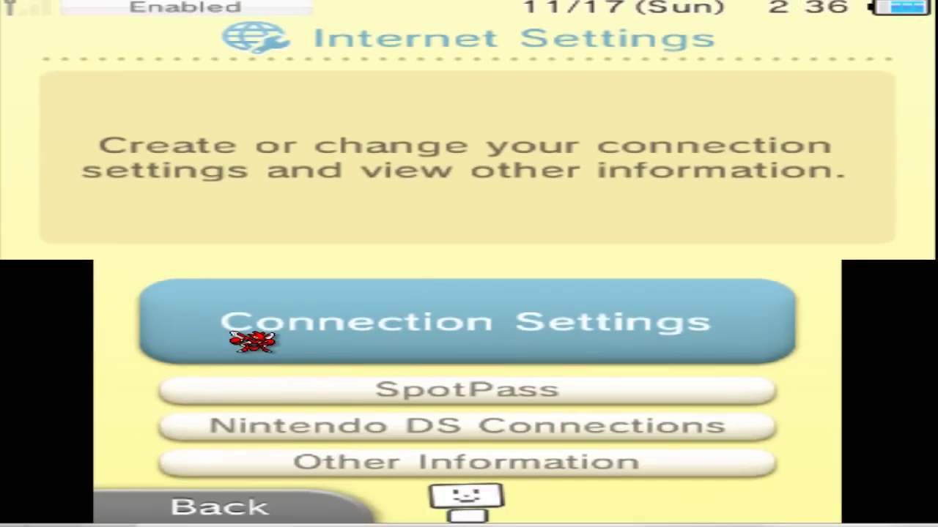
- Set up a new manual 3DS internet connection to the XY access point and save it
click(252, 340)
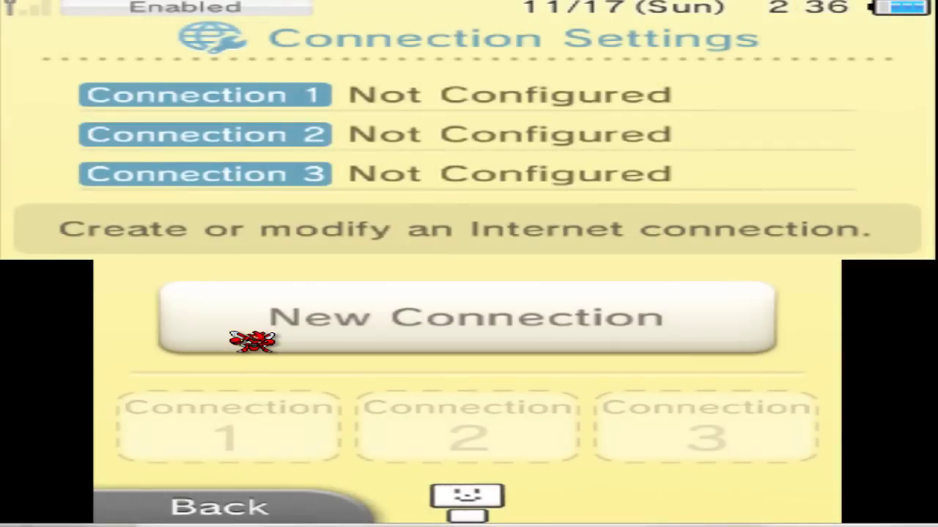
click(251, 341)
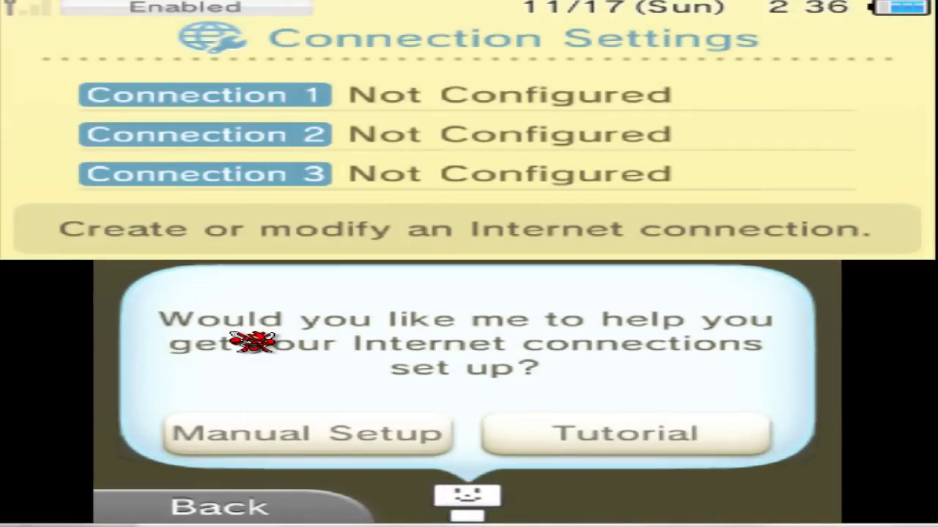
key(a)
click(251, 339)
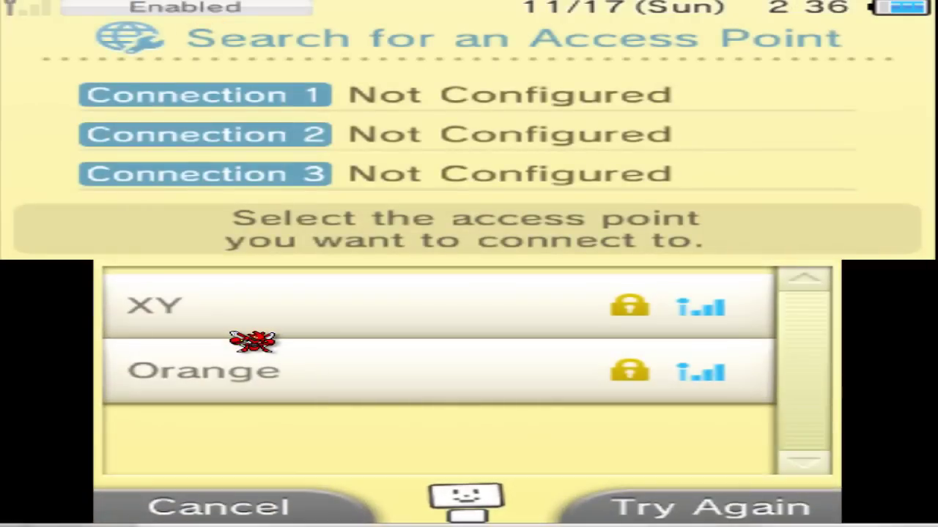
click(251, 337)
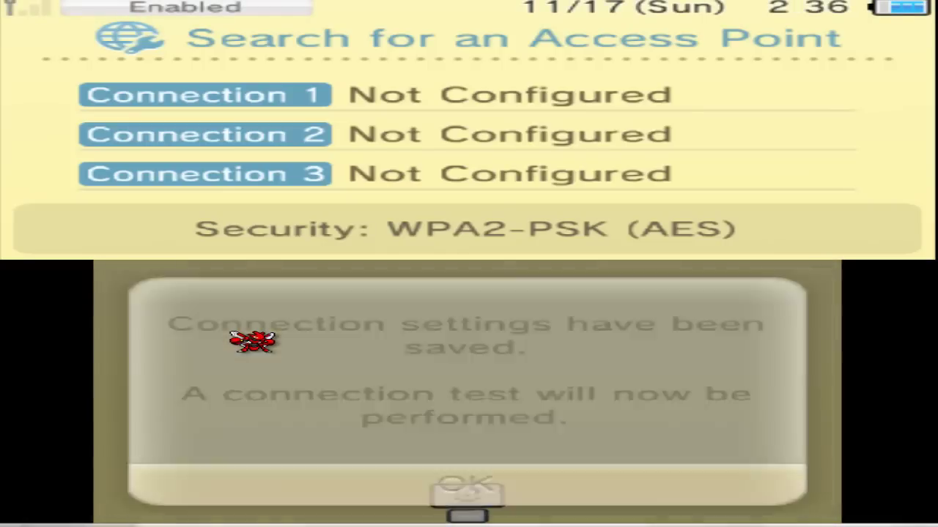
key(a)
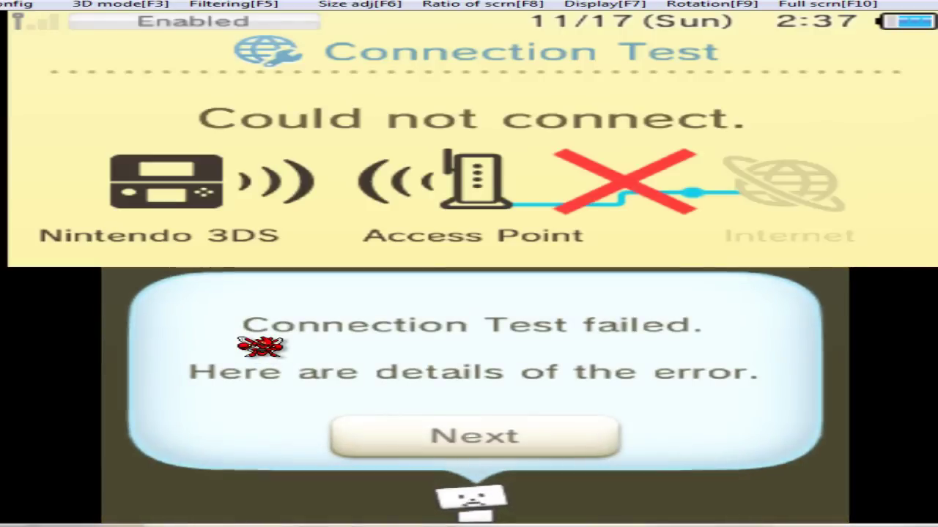
- Read the 003-2001 error details, then rerun the 3DS connection test until it passes
key(Return)
key(Down)
key(Down)
key(Down)
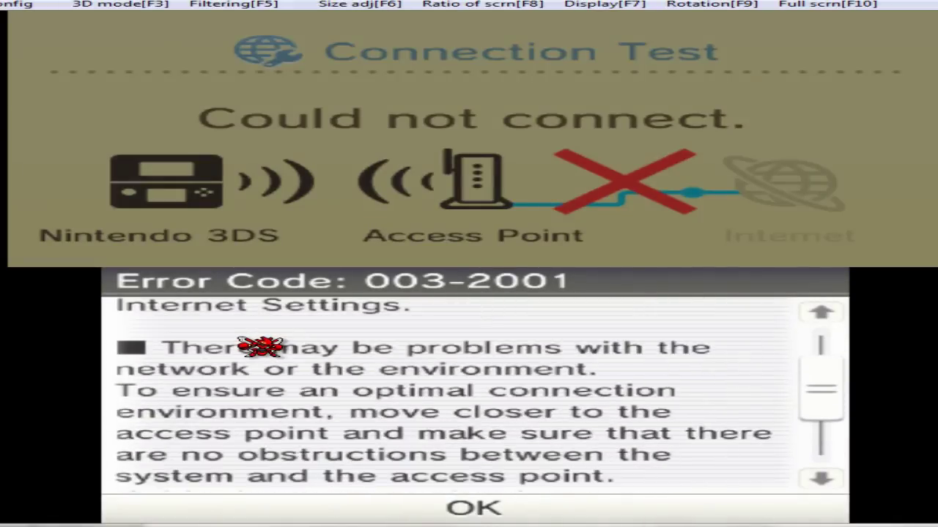
key(Return)
key(Return)
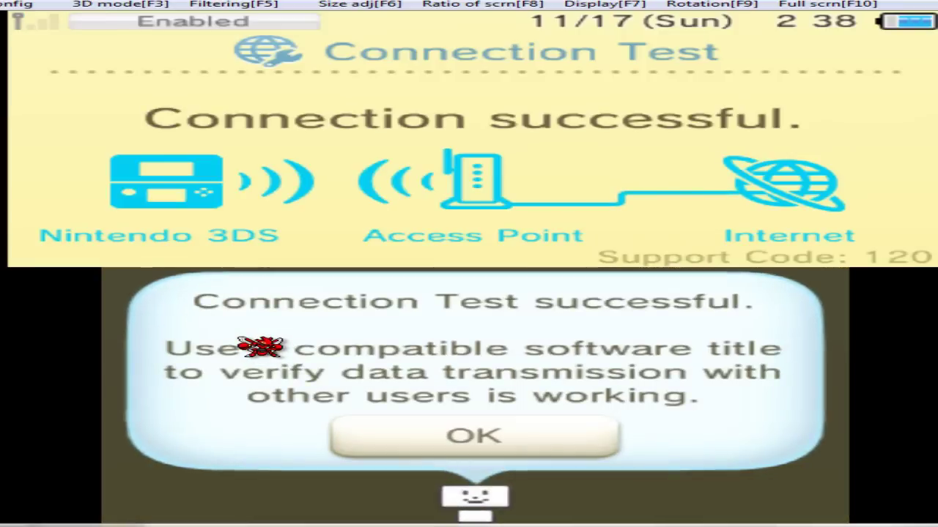
- Accept the successful test, agree to connect the game online, and save the game
key(a)
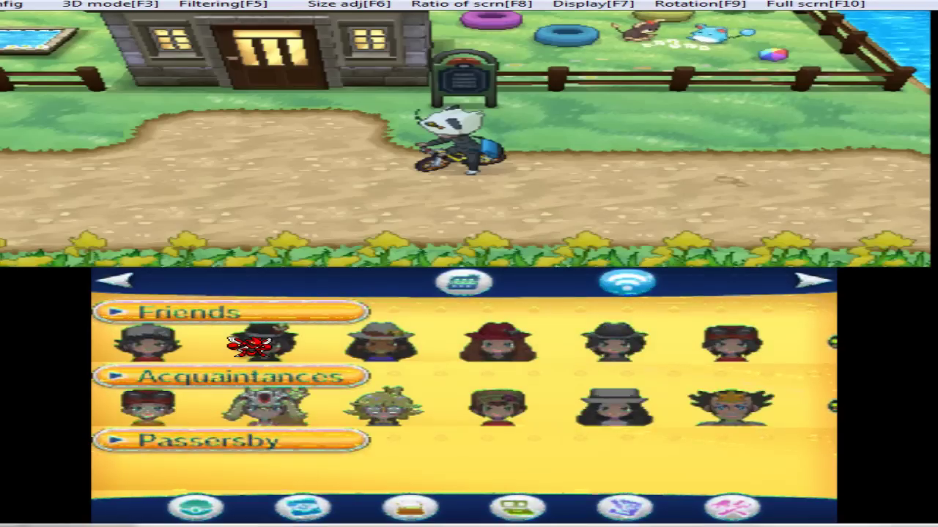
key(s)
key(m)
key(a)
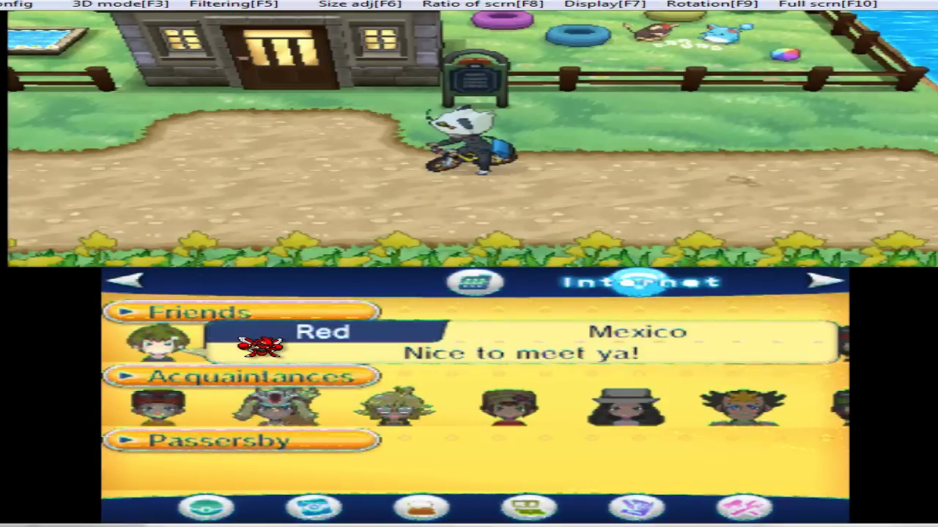
- Open the PSS Friends list and send a trade request to a friend
click(260, 347)
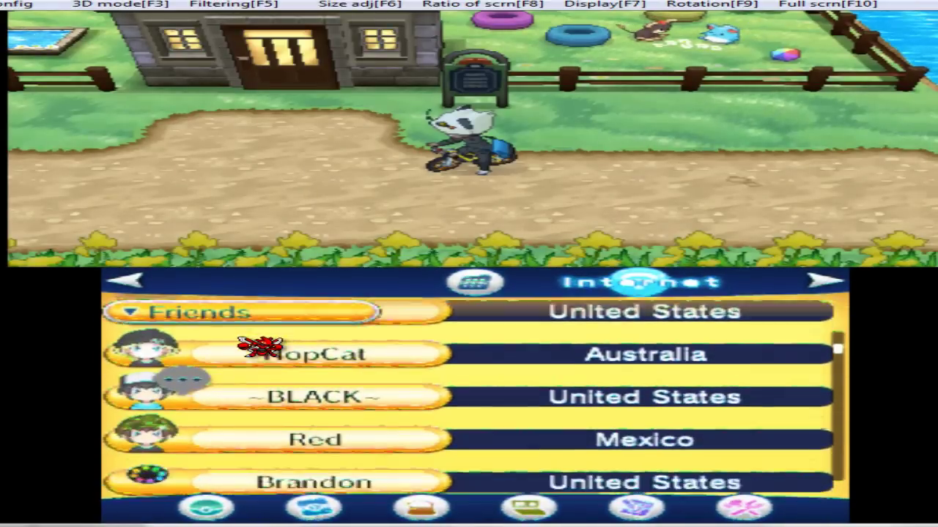
key(Return)
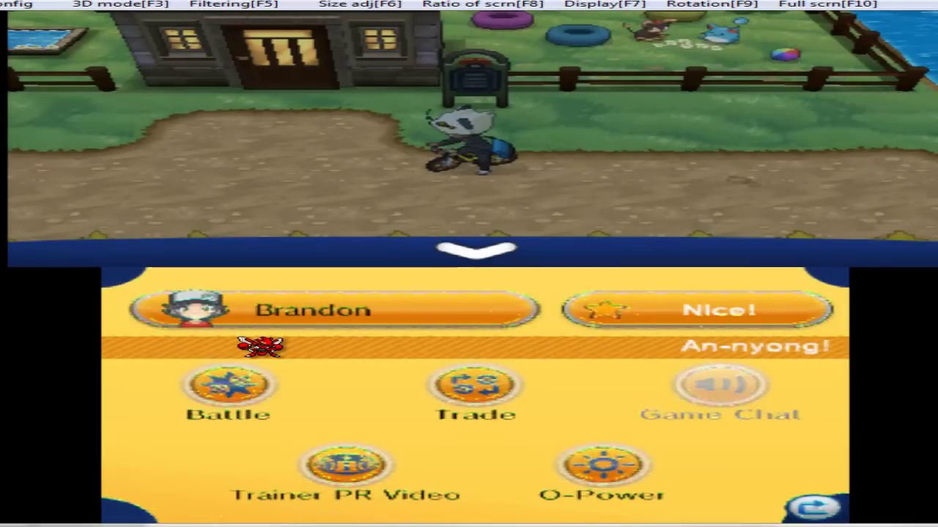
key(Return)
key(Return)
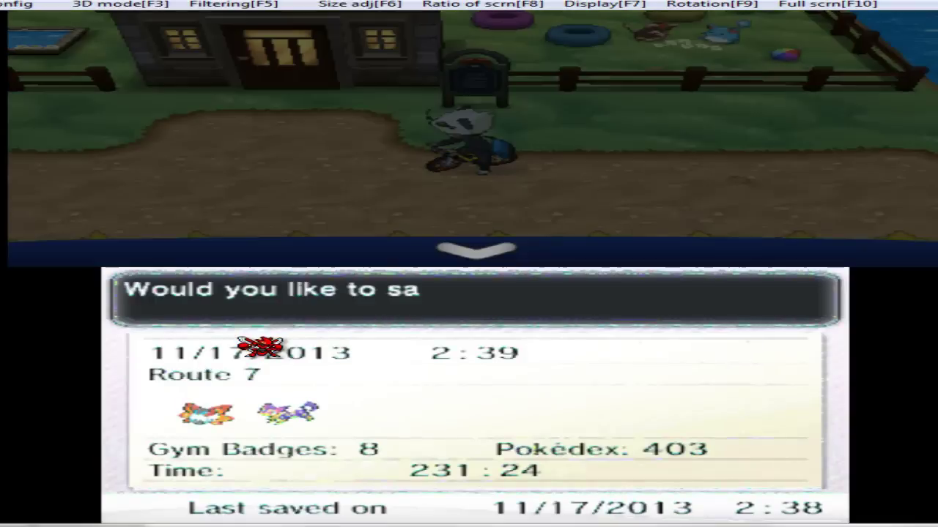
key(Return)
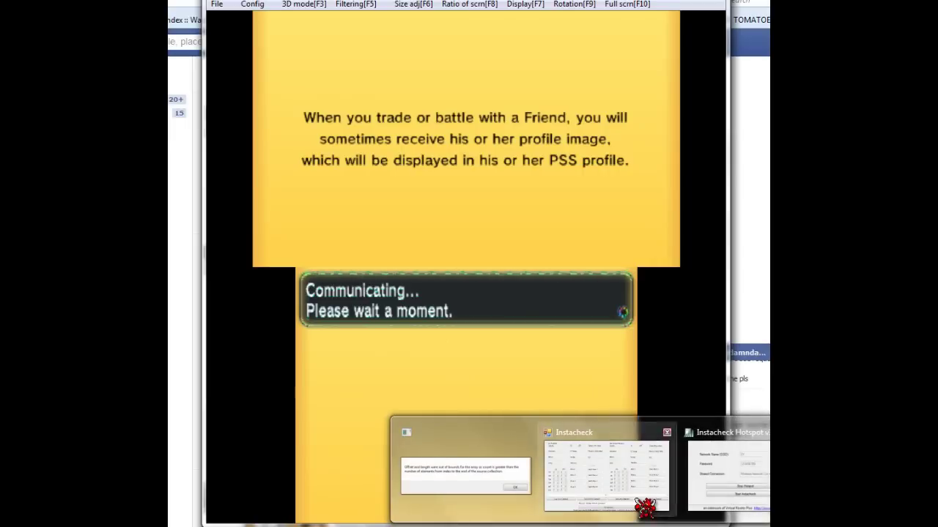
- Bring Instacheck forward and drag it down to uncover the 3DS game screen
mouse_move(711, 485)
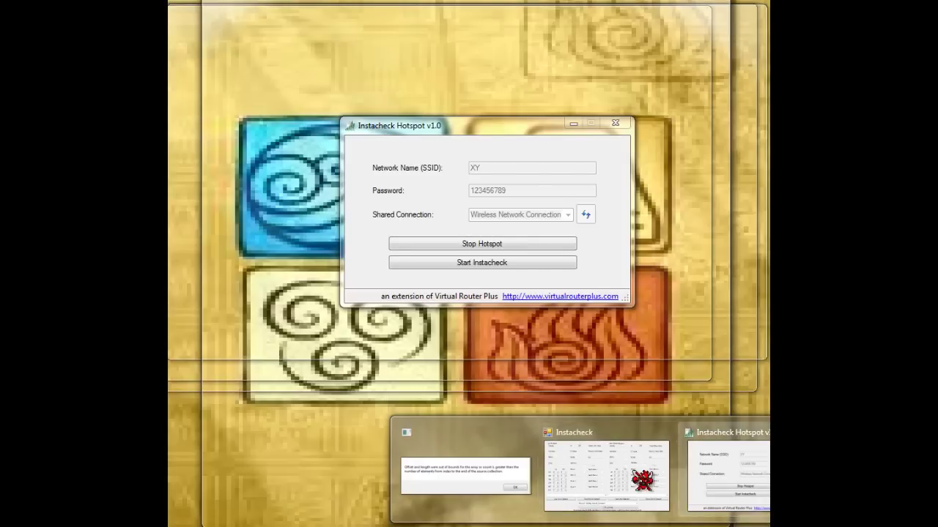
click(558, 454)
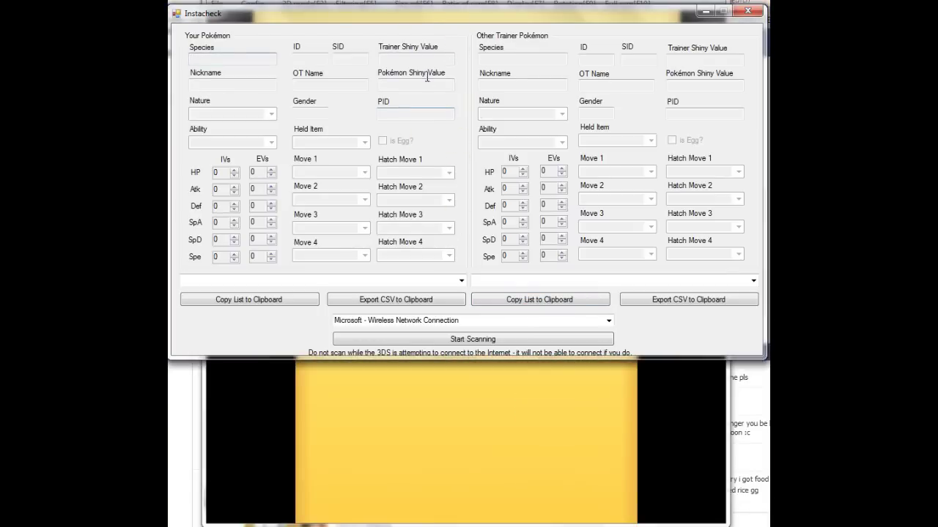
drag(422, 26, 401, 189)
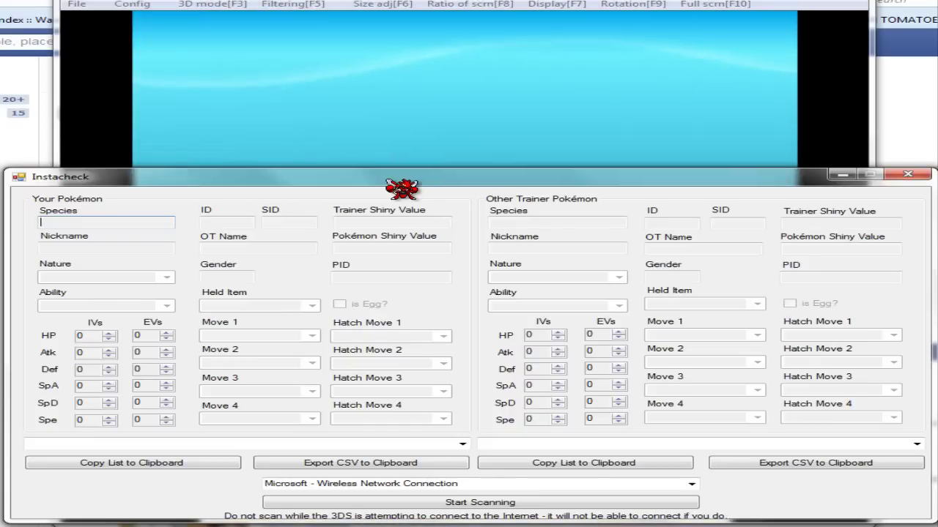
- Scan on Wireless Network Connection 2, then Connection 3, stopping once Liepard's data (shiny value 1604) appears
click(691, 484)
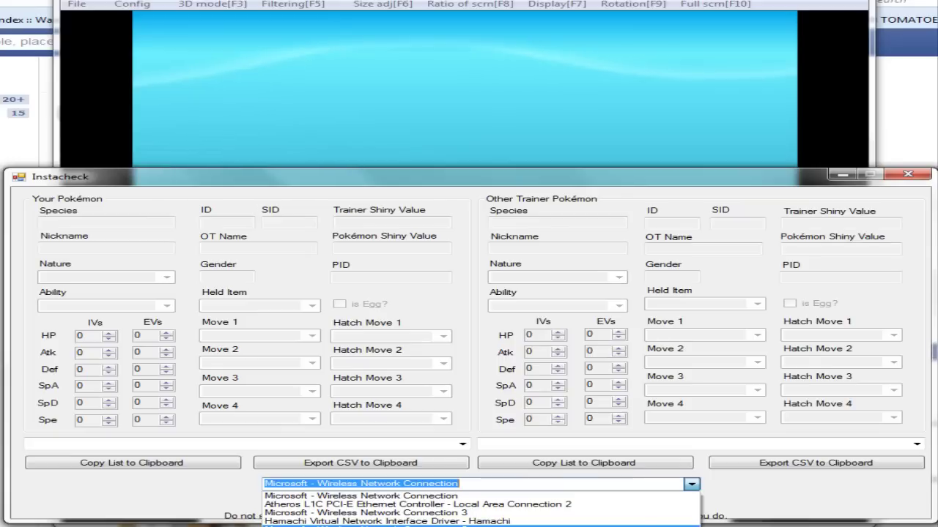
click(645, 525)
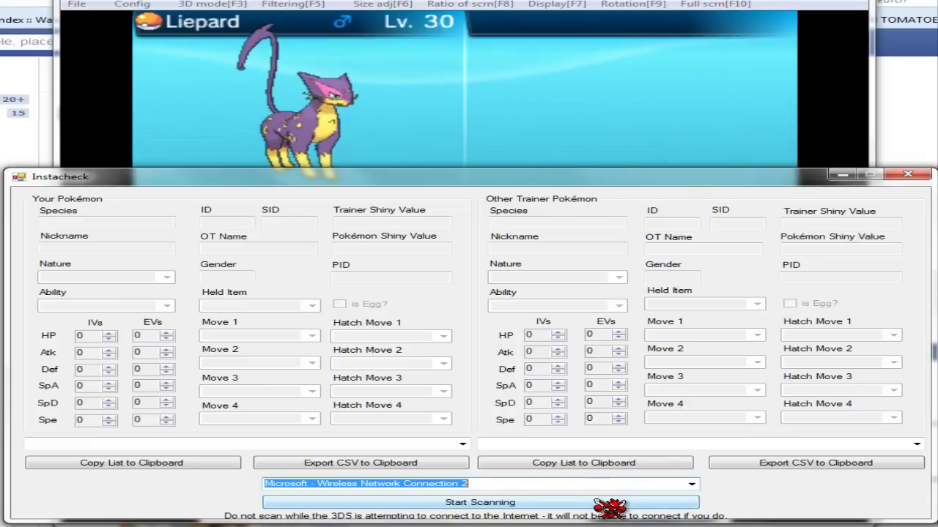
click(608, 504)
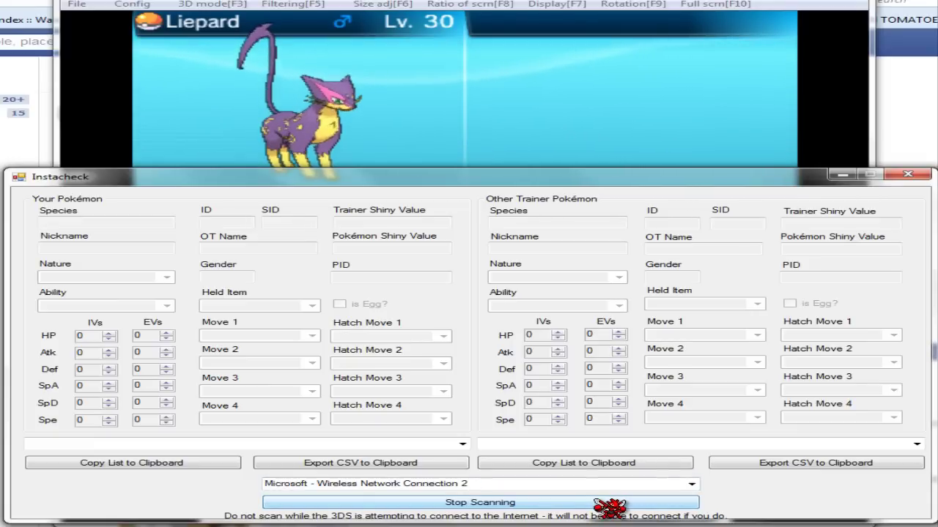
click(693, 486)
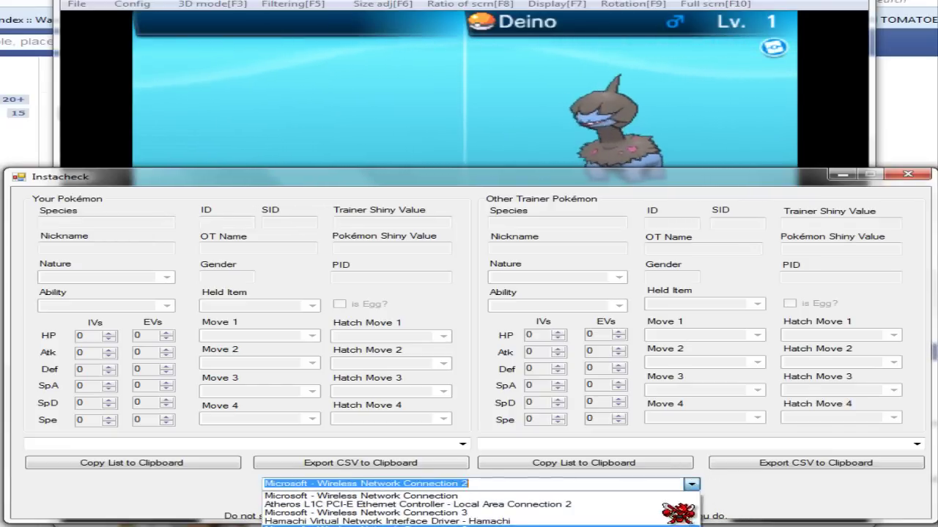
click(660, 513)
click(659, 505)
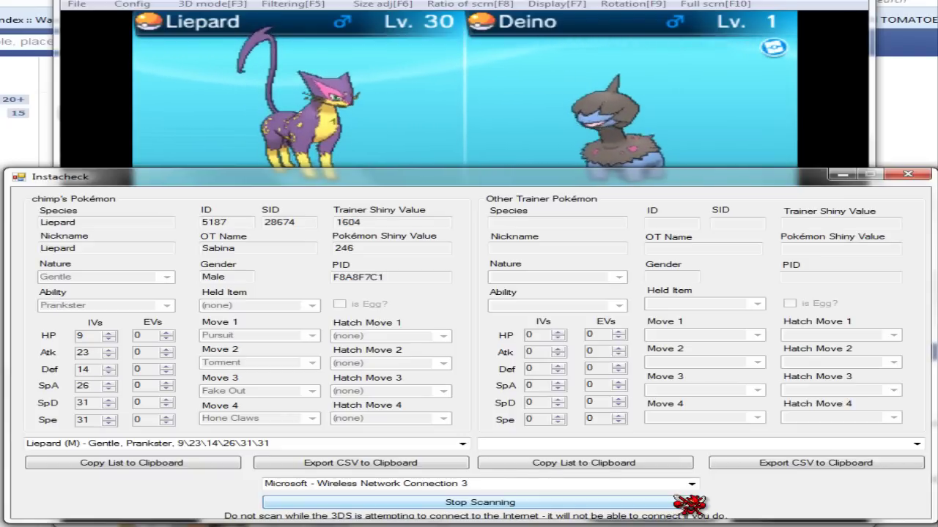
click(670, 504)
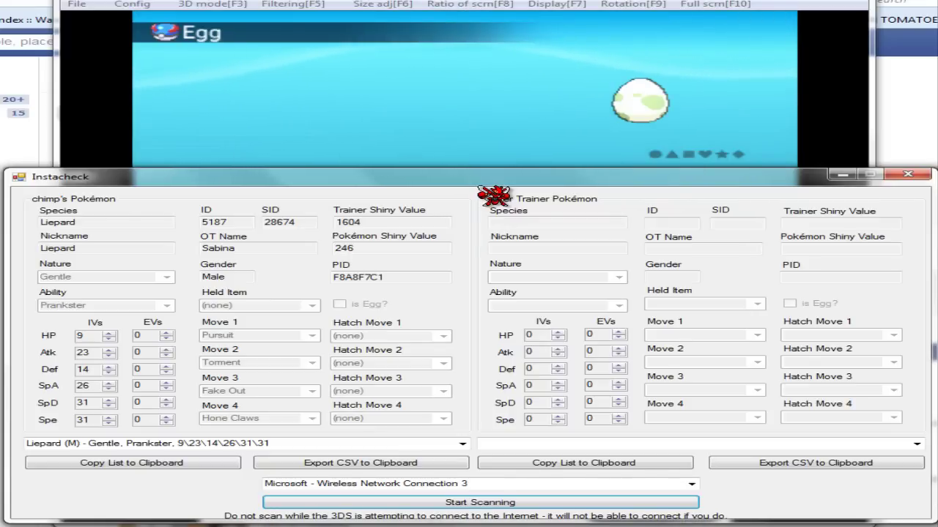
- Drag Instacheck aside to see the Egg offered opposite Deino, then move it back
drag(494, 194, 810, 153)
drag(480, 174, 490, 187)
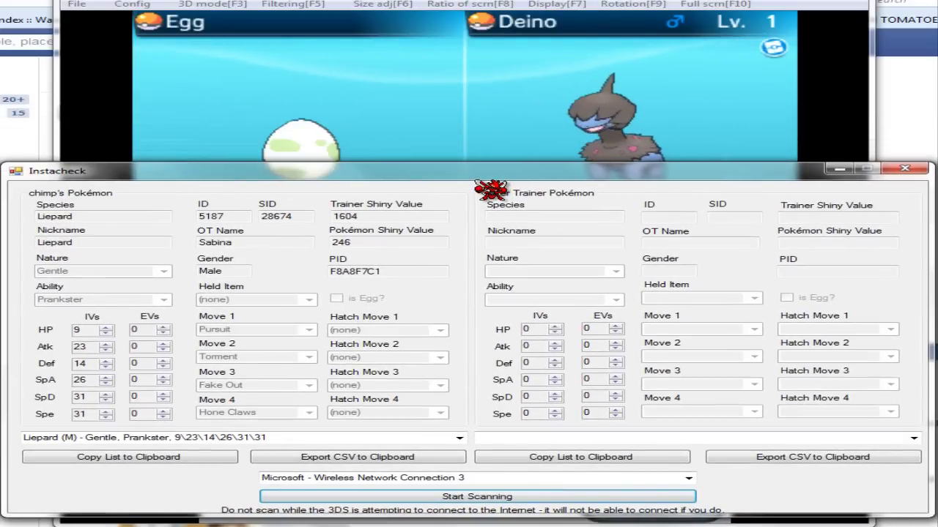
- Scan the traded egg, revealing a Timid Lightningrod Electrike with Pokémon shiny value 450
click(380, 498)
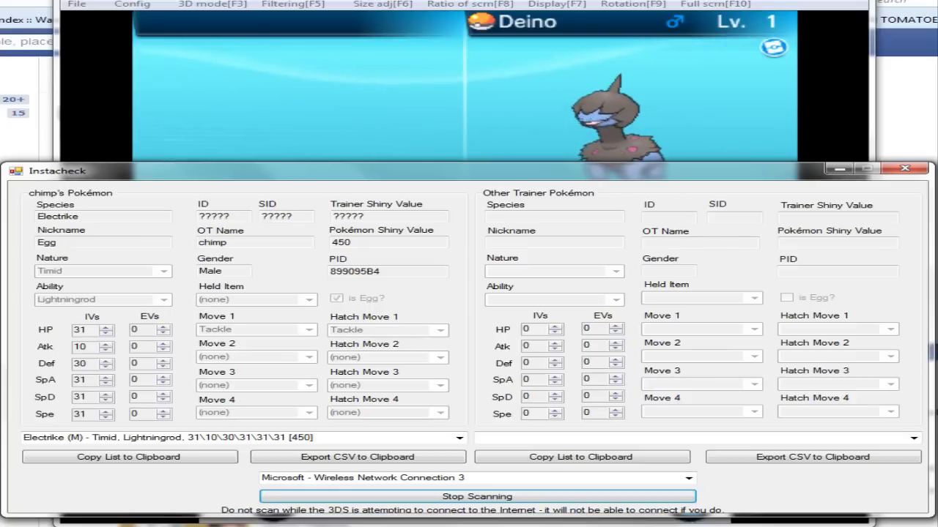
mouse_move(808, 526)
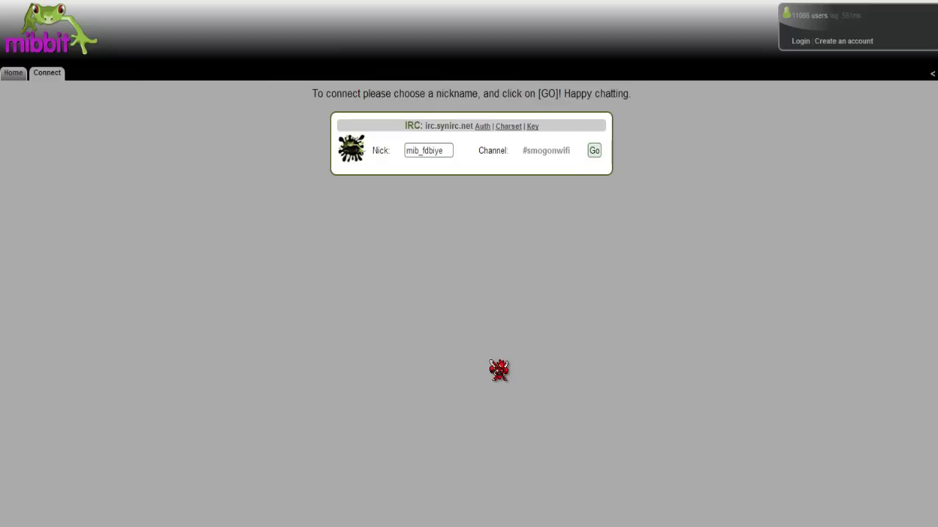
- Replace Mibbit's default nickname with a chosen nick and connect to chat
double_click(446, 155)
text(chimcha)
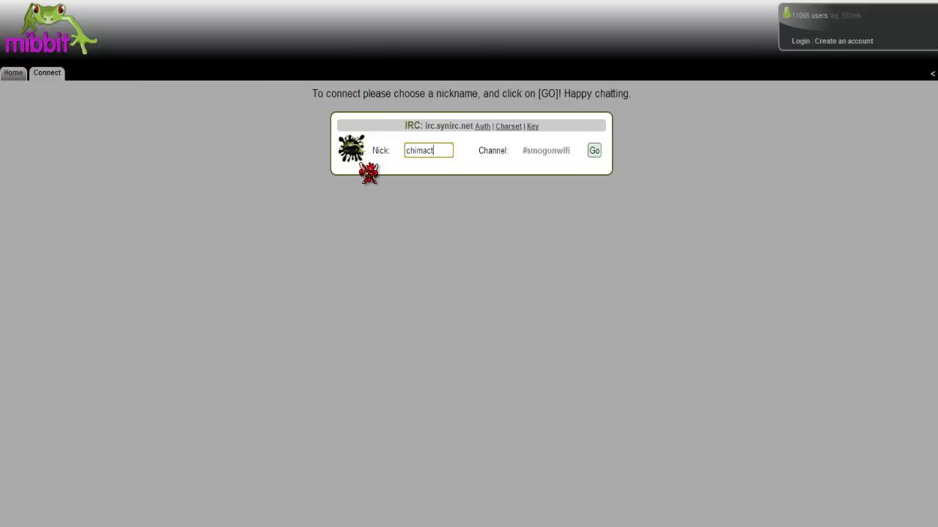
key(BackSpace)
key(BackSpace)
key(BackSpace)
text(pack)
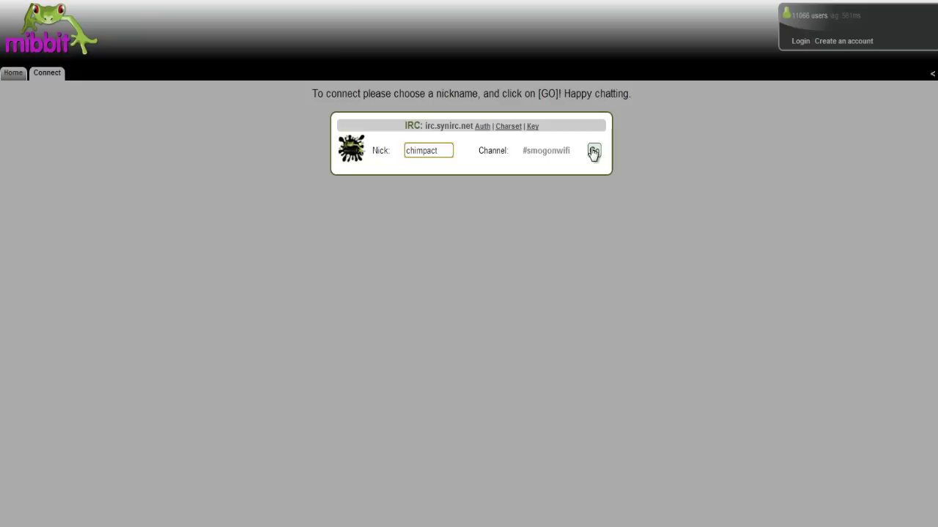
click(594, 150)
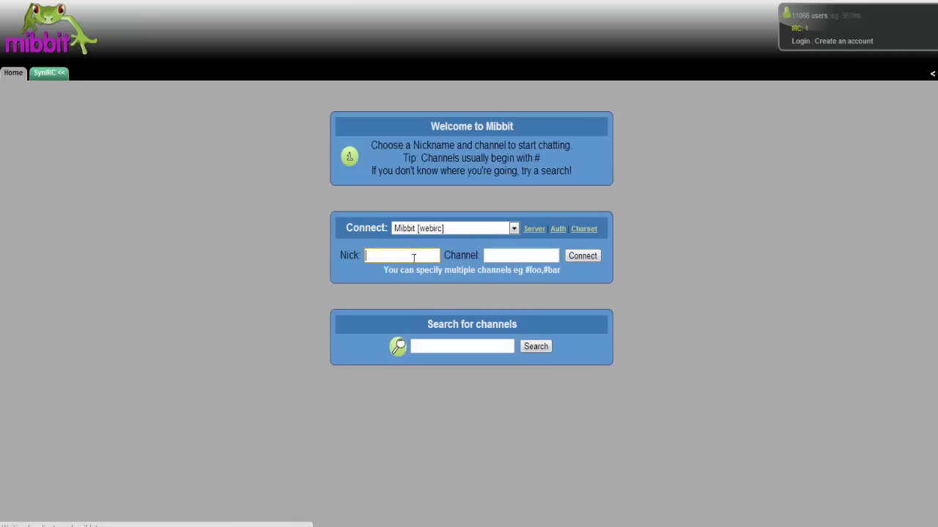
text(chimpact)
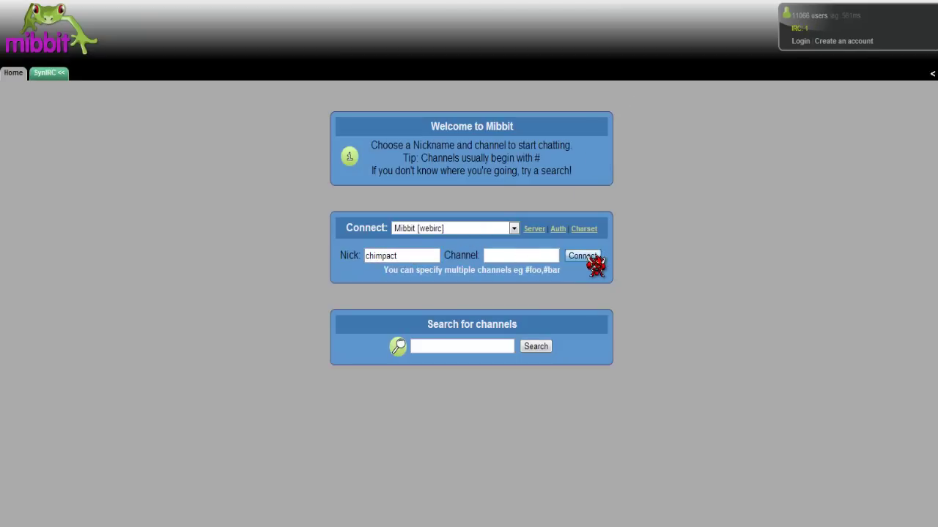
click(589, 260)
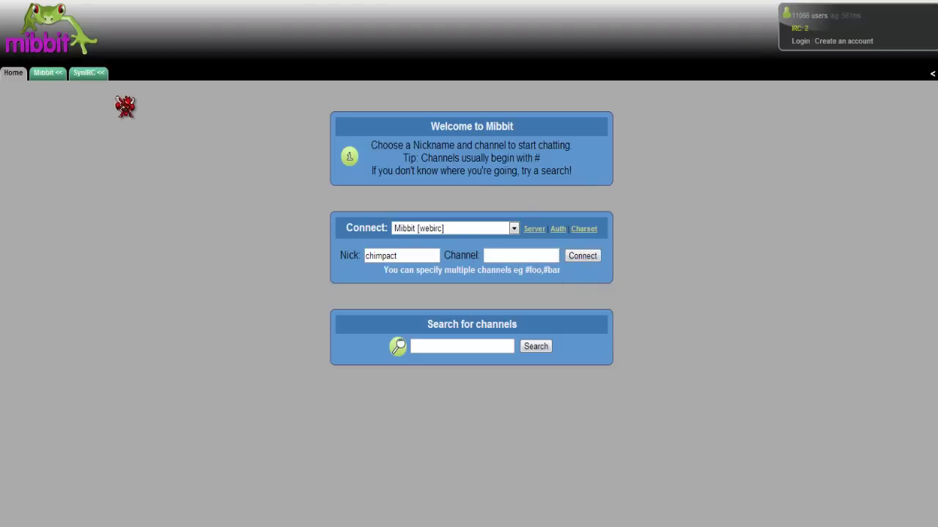
- Switch to the SynIRC server tab and join the #shinyvalue channel, highlighting its topic
click(98, 76)
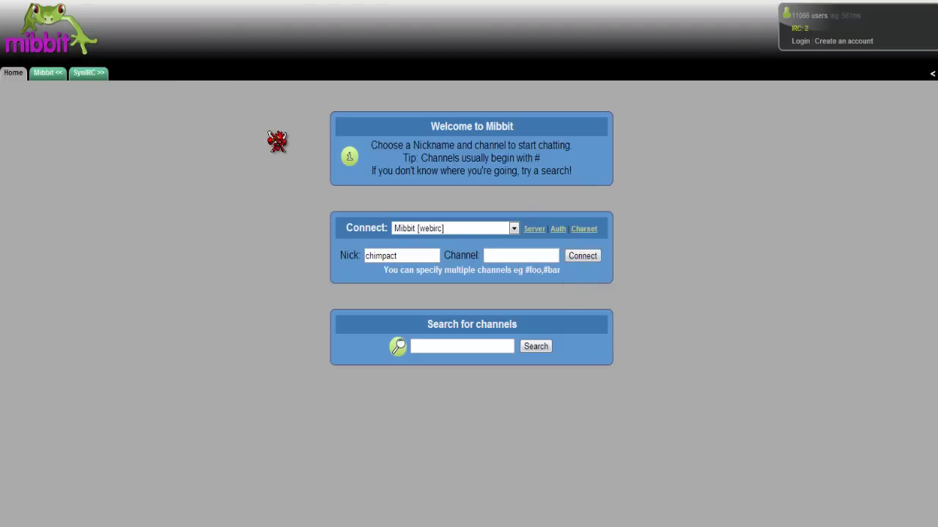
click(88, 74)
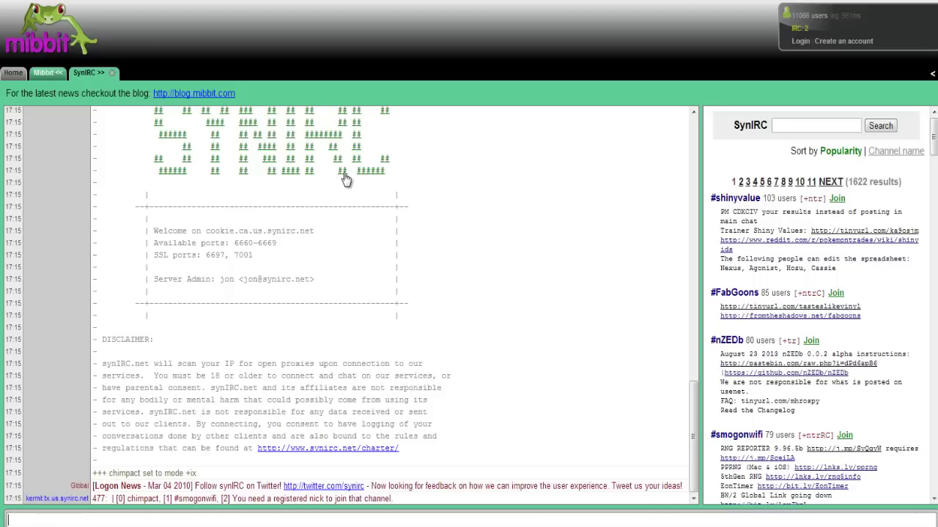
click(838, 201)
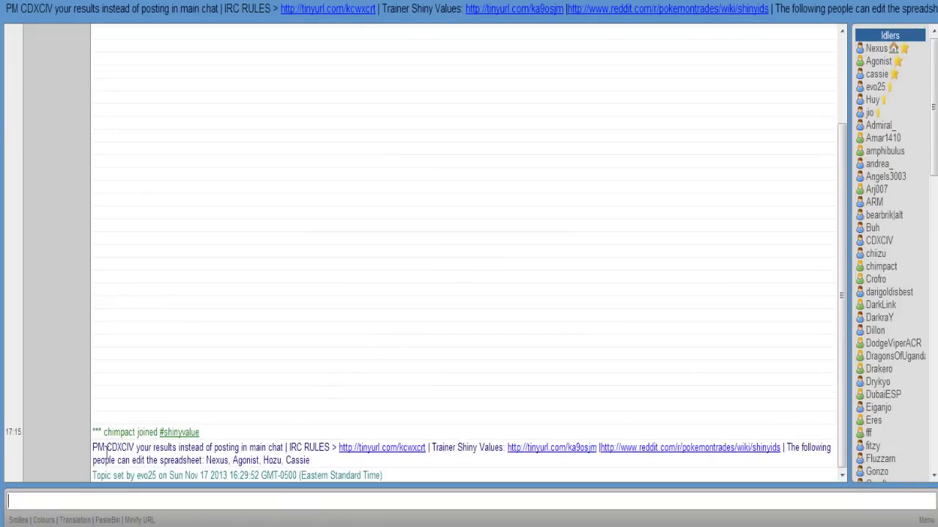
drag(109, 450, 122, 418)
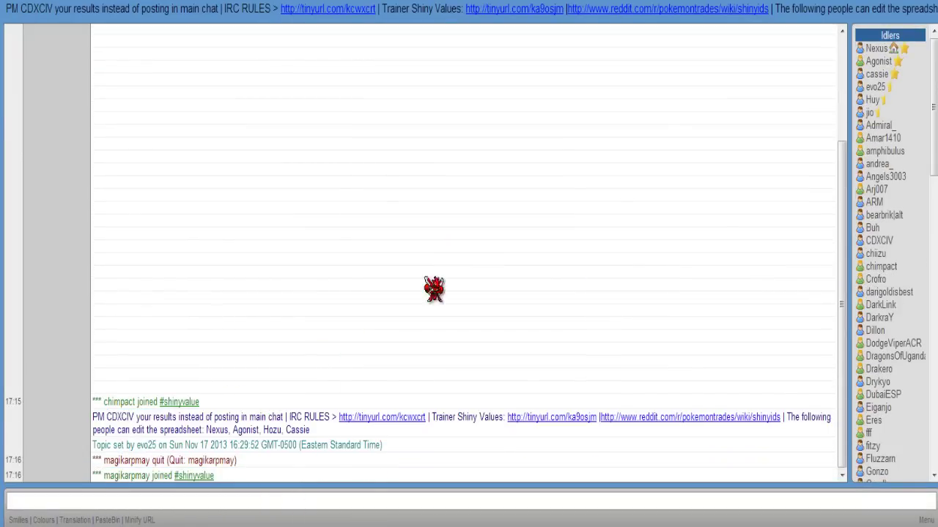
click(871, 100)
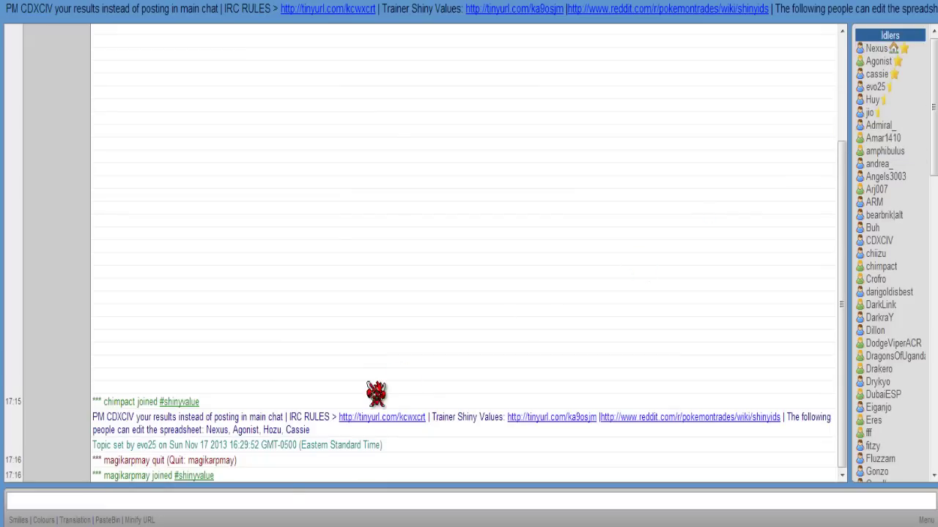
- Send !SV in the #shinyvalue chat to get the bot's shiny value search usage
click(245, 499)
text(!SV)
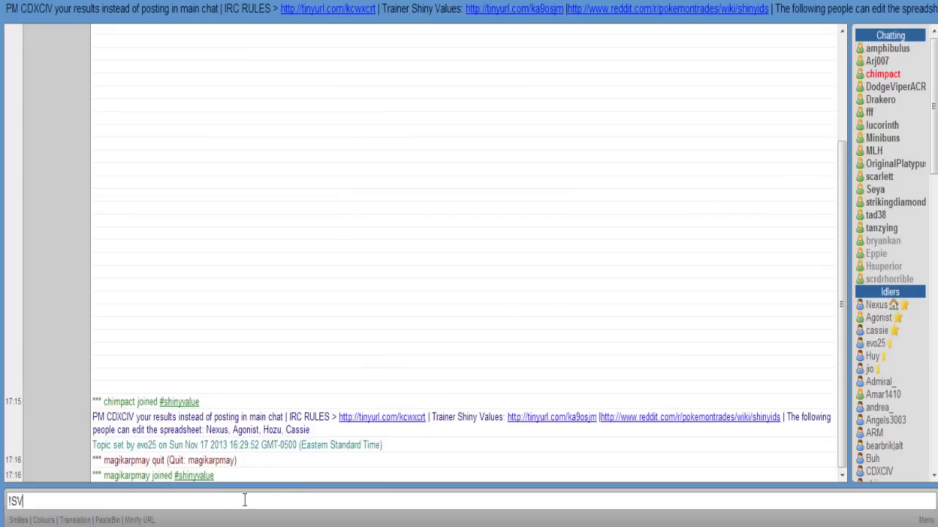
key(Return)
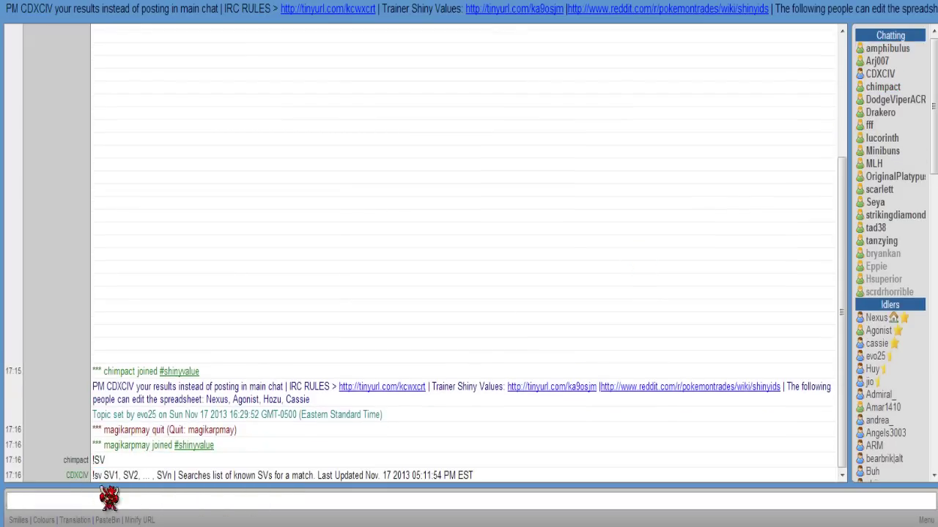